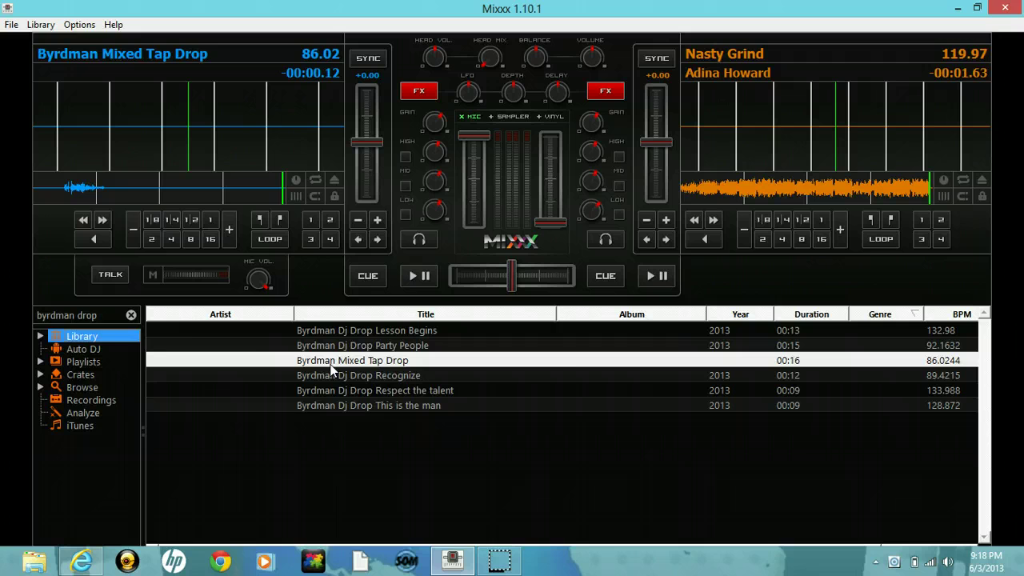
# Step: Clear the 'byrdman drop' library search filter to list the whole collection
pyautogui.click(83, 350)
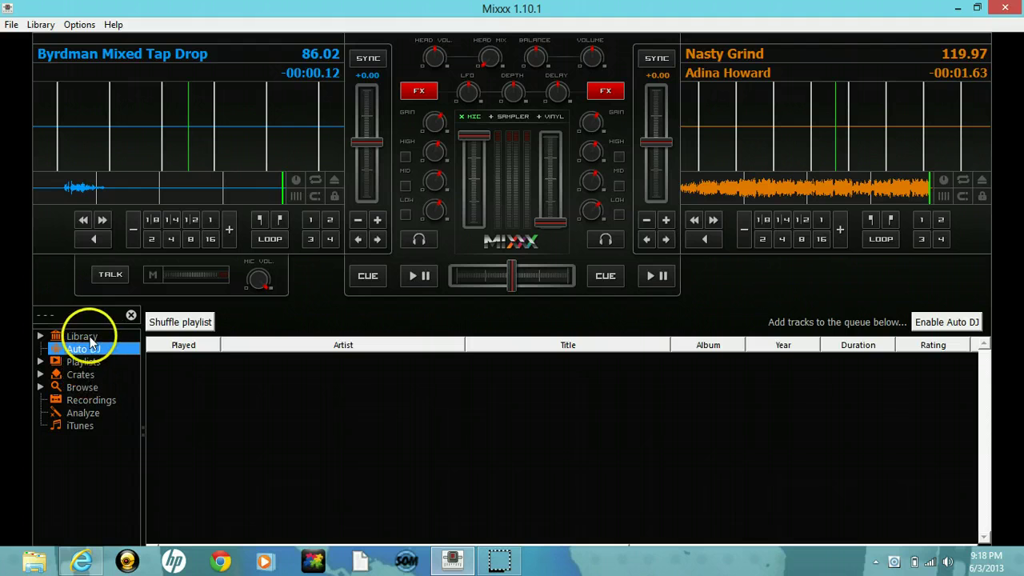
pyautogui.click(86, 337)
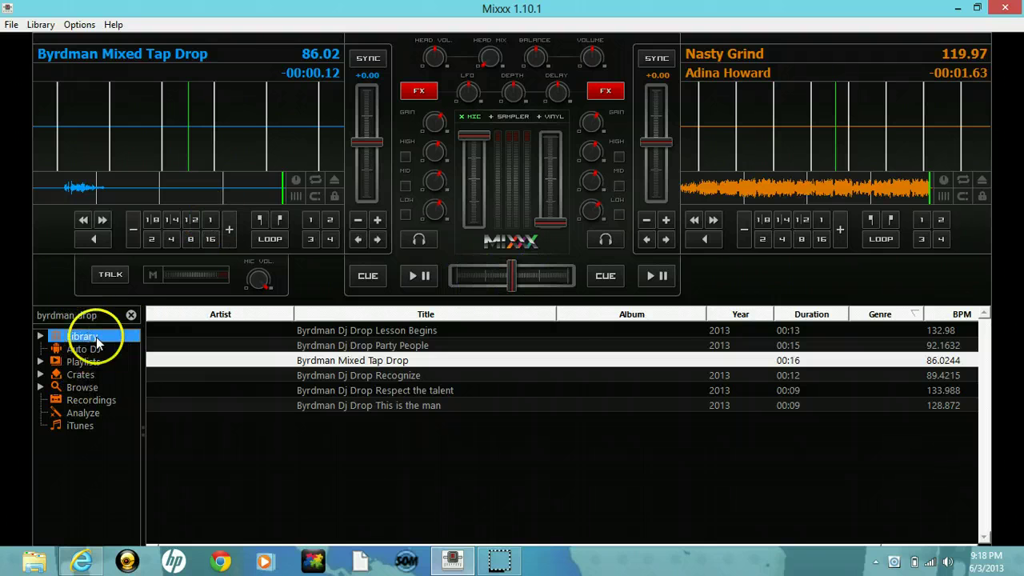
pyautogui.click(131, 314)
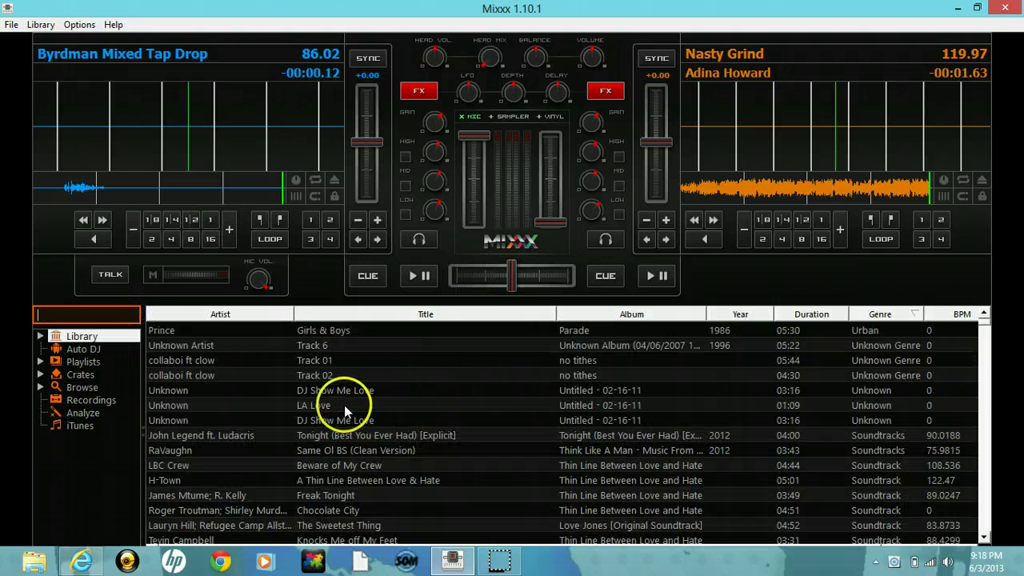
# Step: Load Marques Houston's Case Of You onto deck 1 and Stranger onto deck 2
pyautogui.scroll(-10, 336, 408)
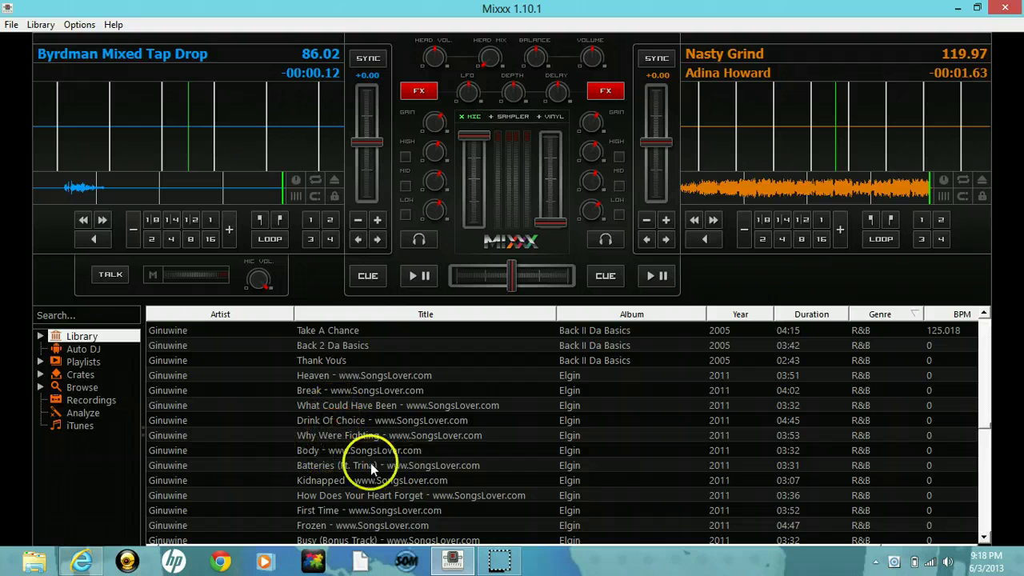
pyautogui.scroll(-15, 345, 455)
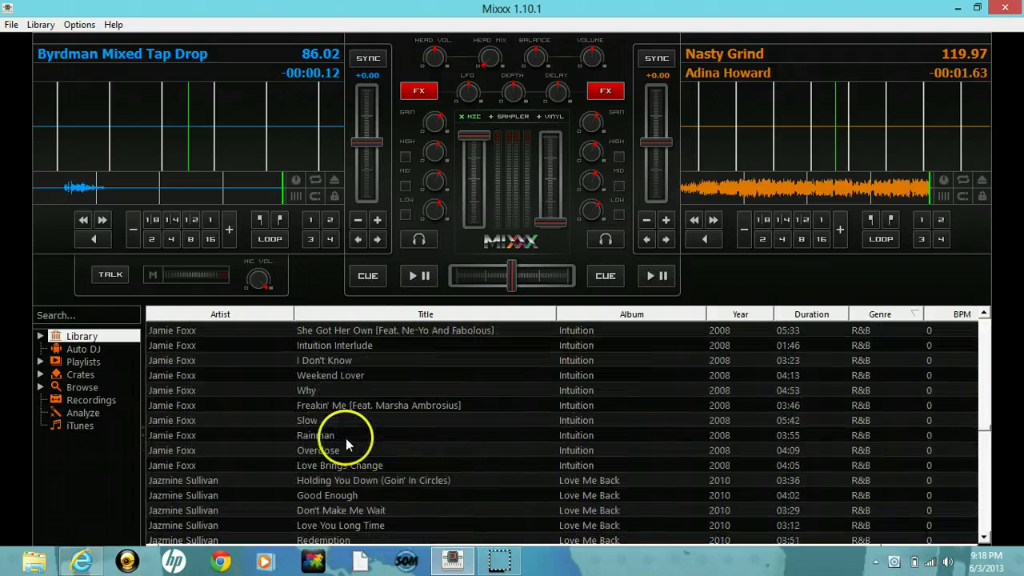
pyautogui.scroll(-6, 324, 422)
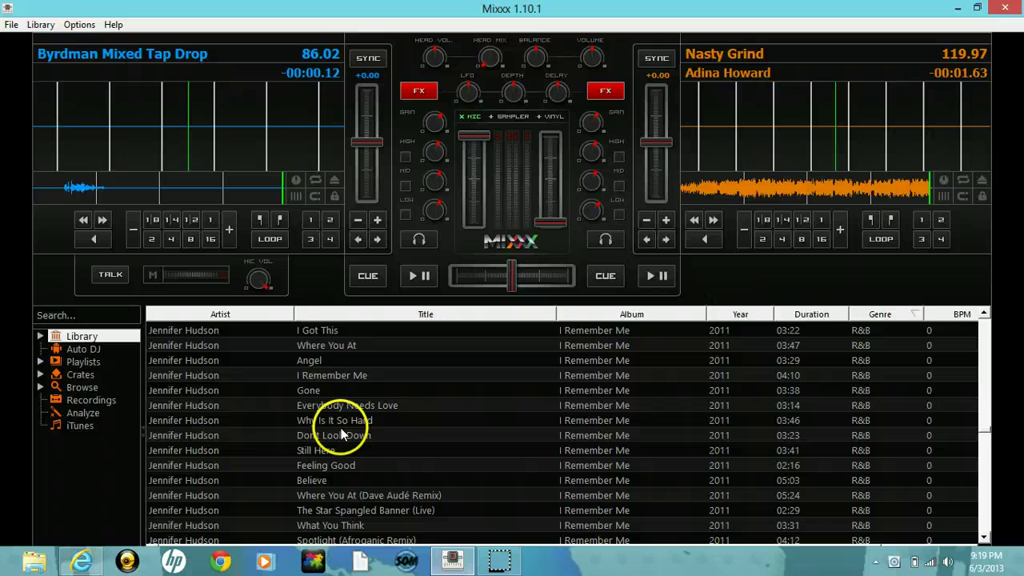
pyautogui.scroll(1, 326, 410)
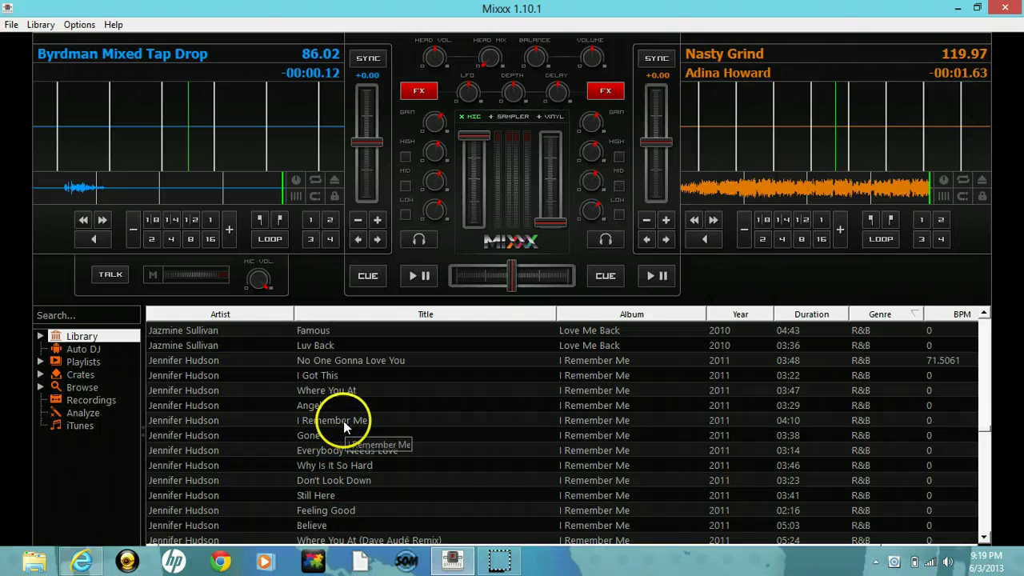
pyautogui.scroll(-8, 344, 421)
pyautogui.scroll(-12, 349, 416)
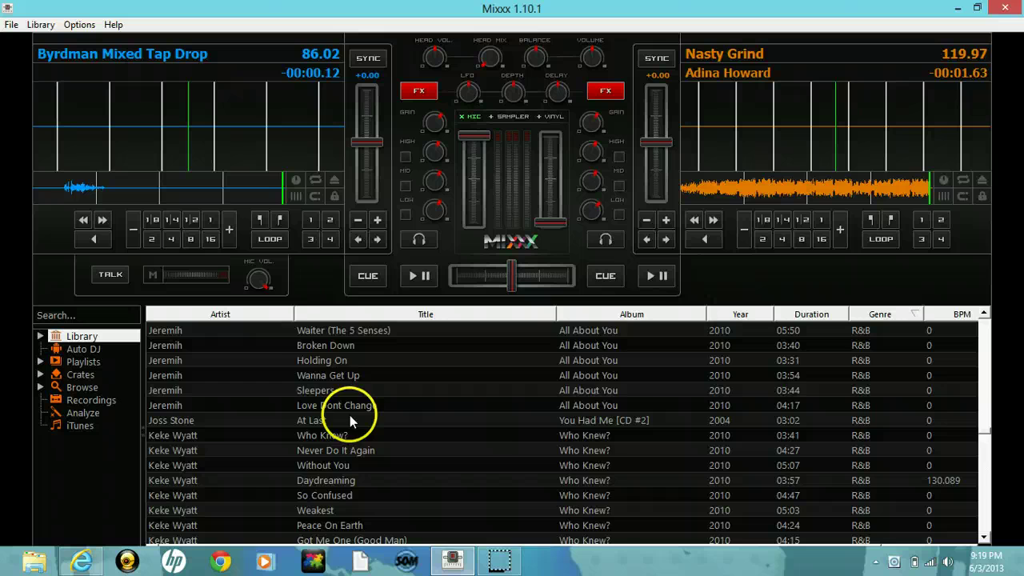
pyautogui.scroll(-12, 349, 415)
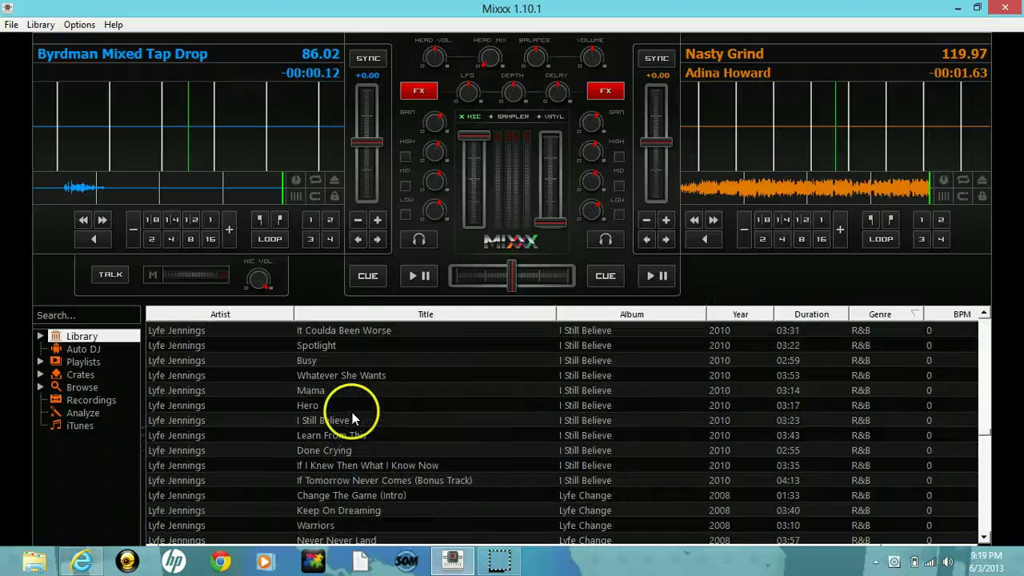
pyautogui.scroll(3, 347, 408)
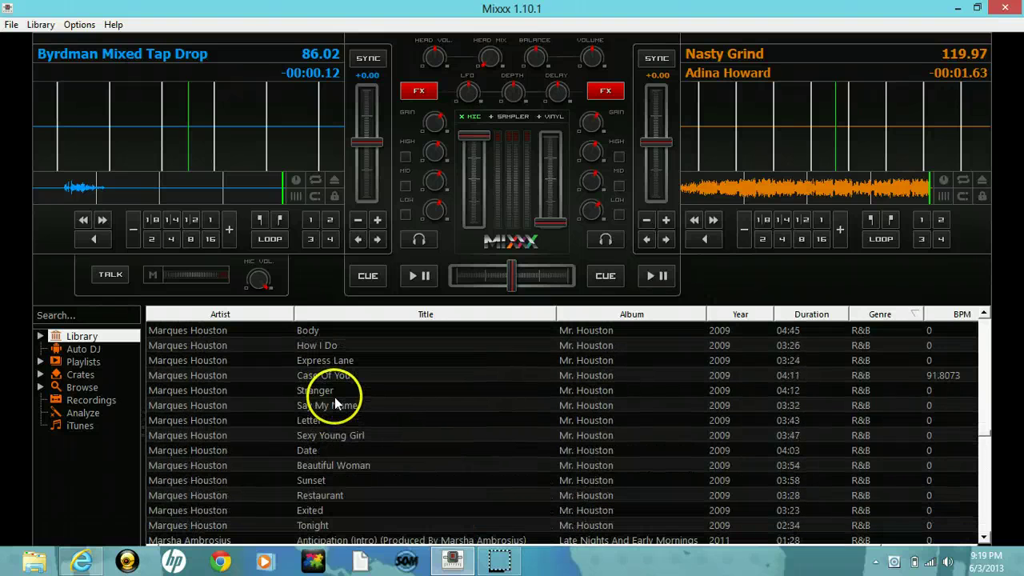
pyautogui.moveTo(334, 376); pyautogui.dragTo(219, 143)
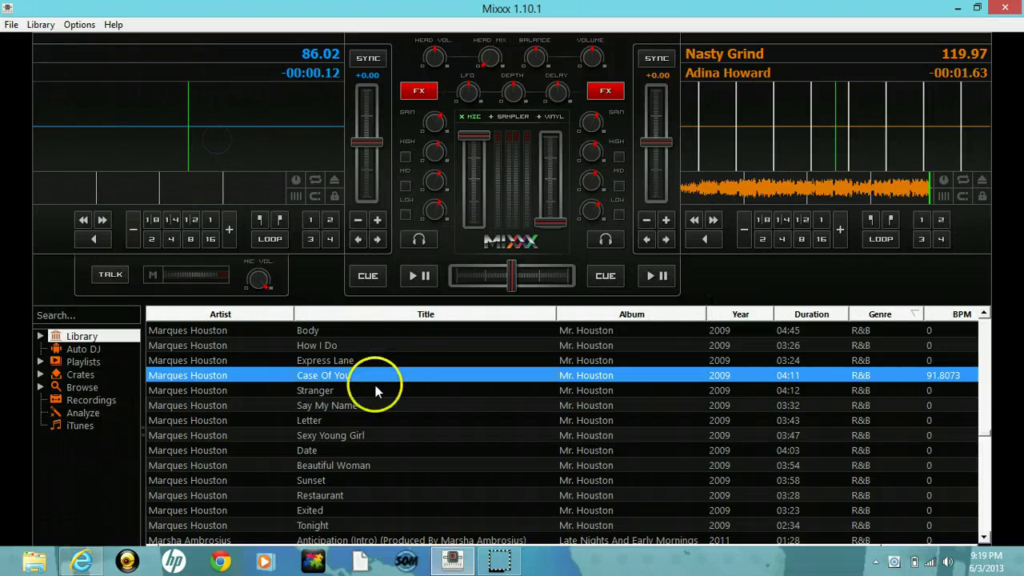
pyautogui.moveTo(330, 391); pyautogui.dragTo(754, 136)
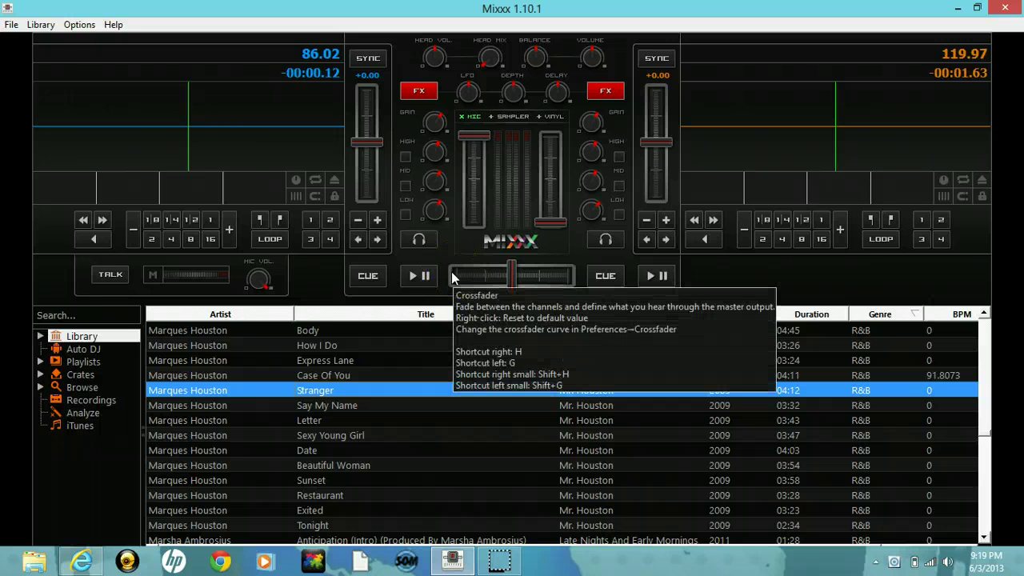
# Step: Rescan sound devices and set the master output to Primary Sound Driver
pyautogui.click(78, 24)
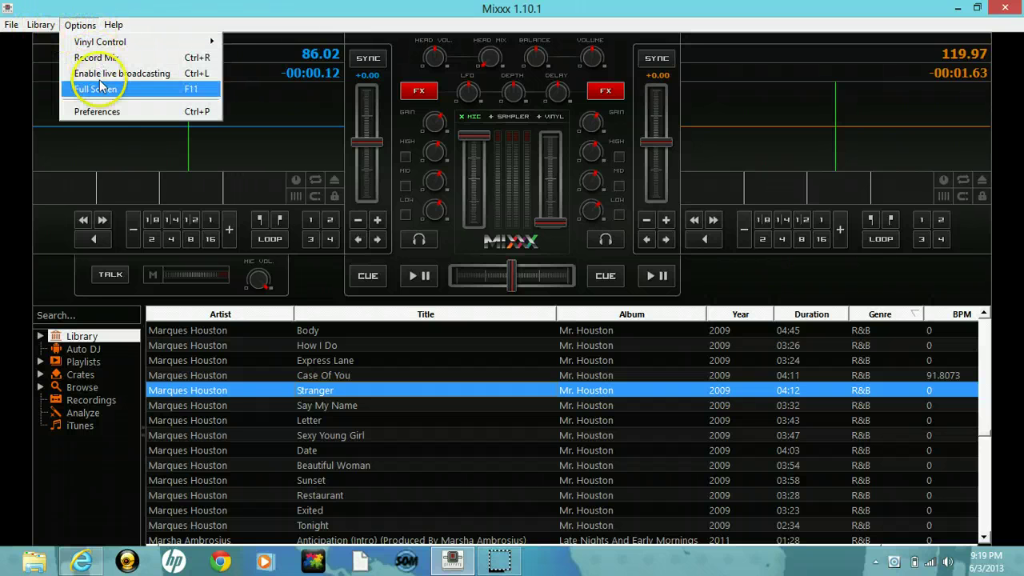
pyautogui.click(94, 111)
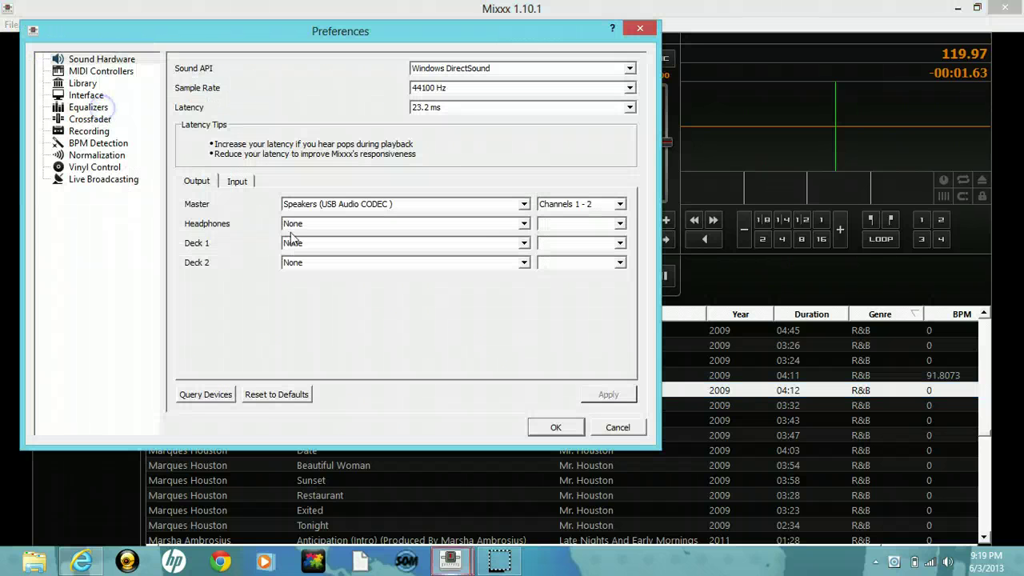
pyautogui.click(523, 204)
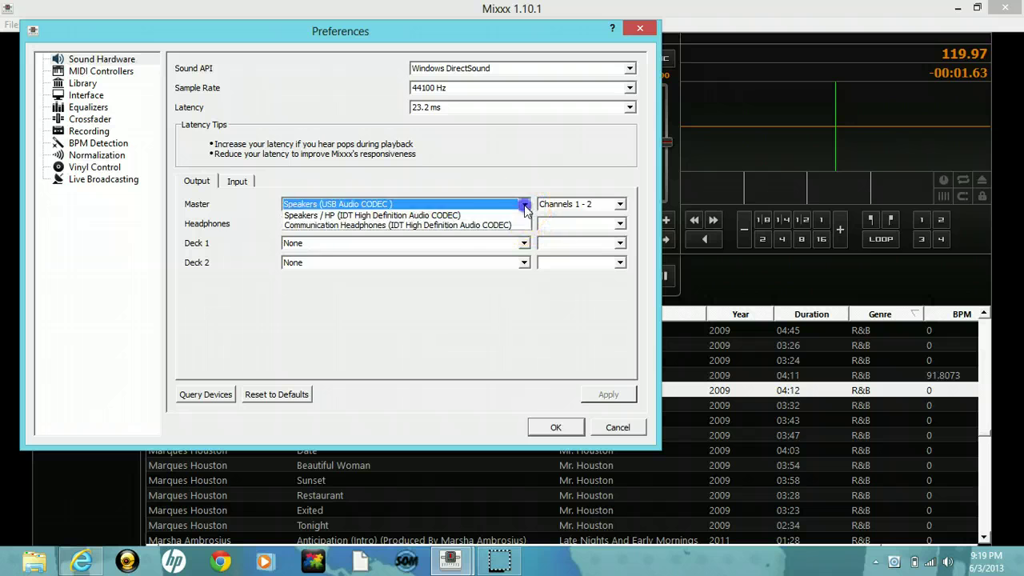
pyautogui.click(216, 393)
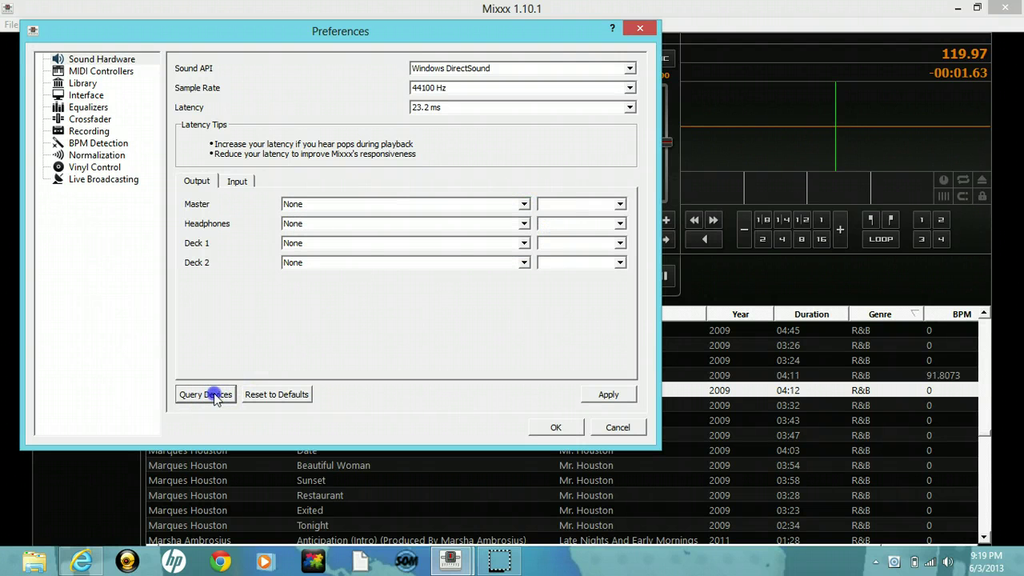
pyautogui.click(523, 206)
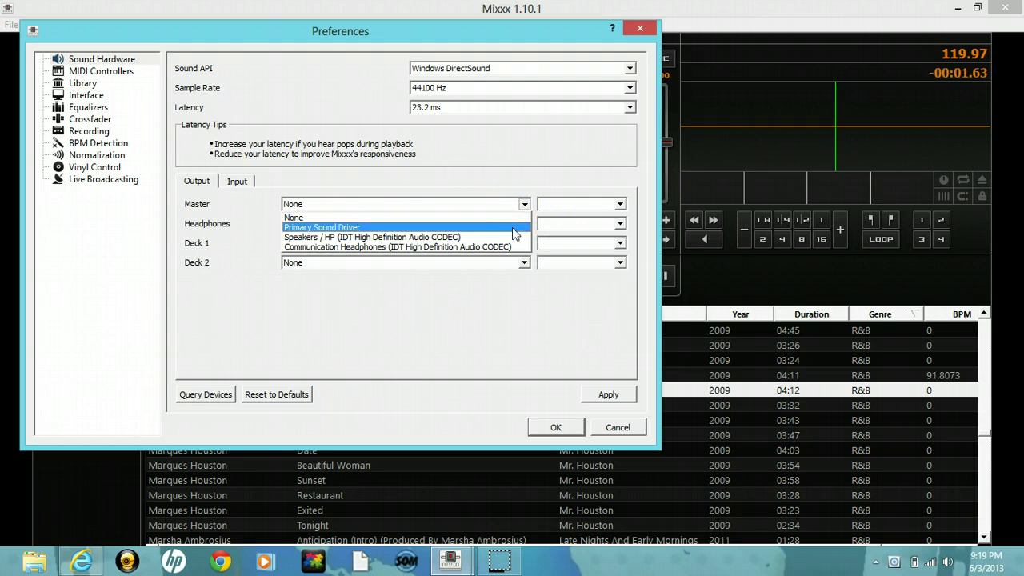
pyautogui.click(513, 227)
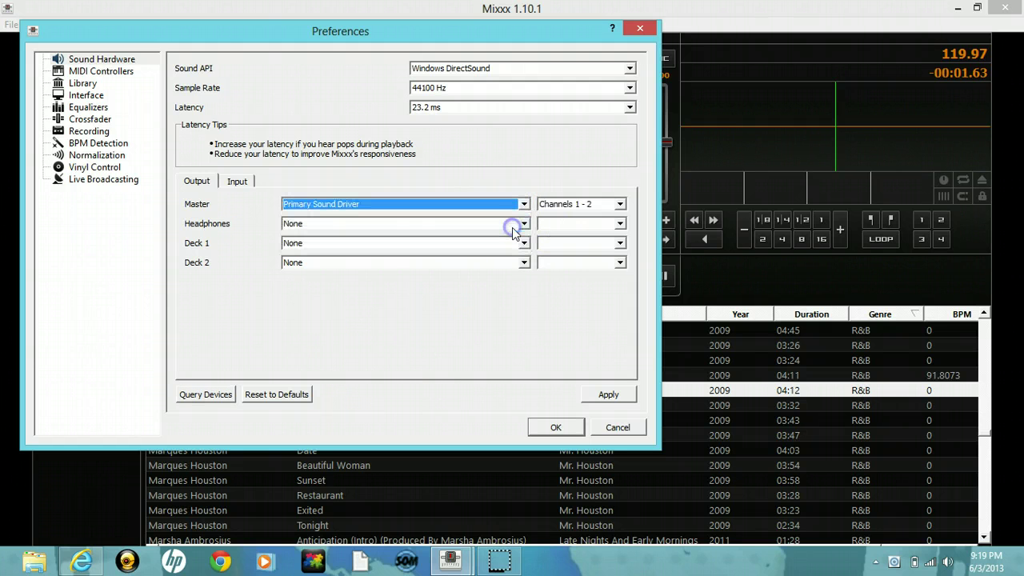
# Step: Set the microphone input to Primary Sound Capture Driver, then apply and close Preferences
pyautogui.click(235, 184)
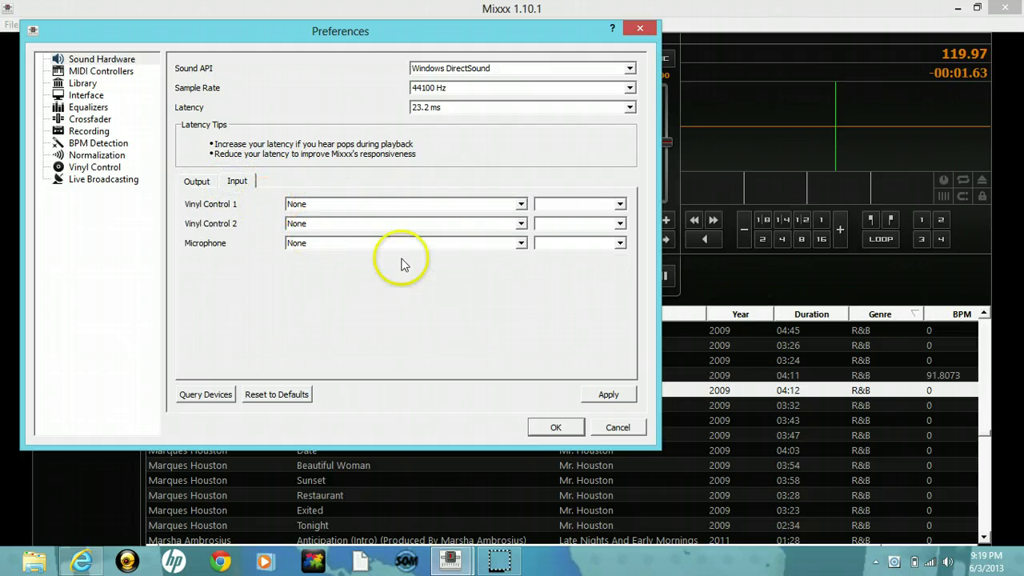
pyautogui.click(520, 244)
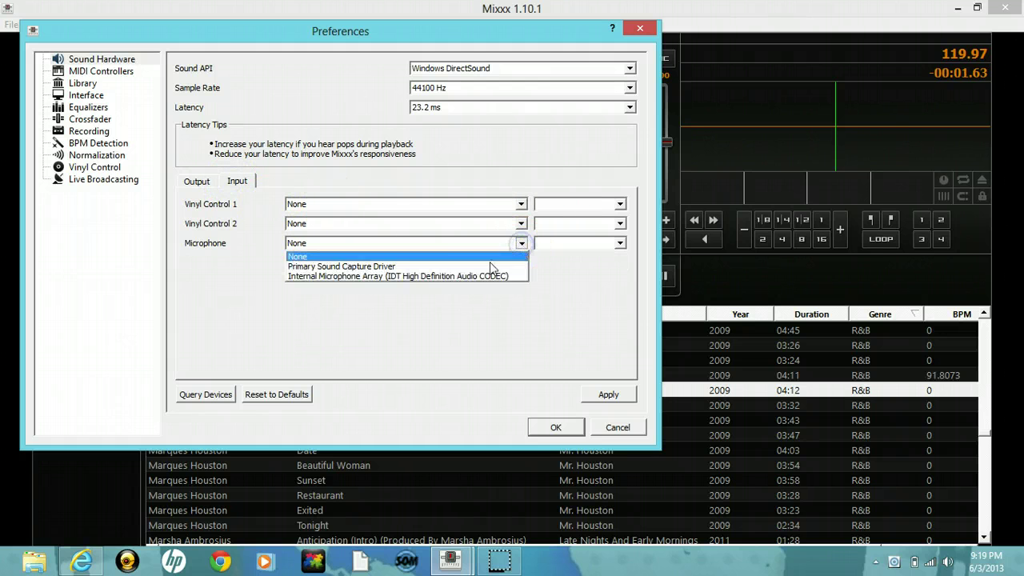
pyautogui.click(444, 265)
pyautogui.click(605, 393)
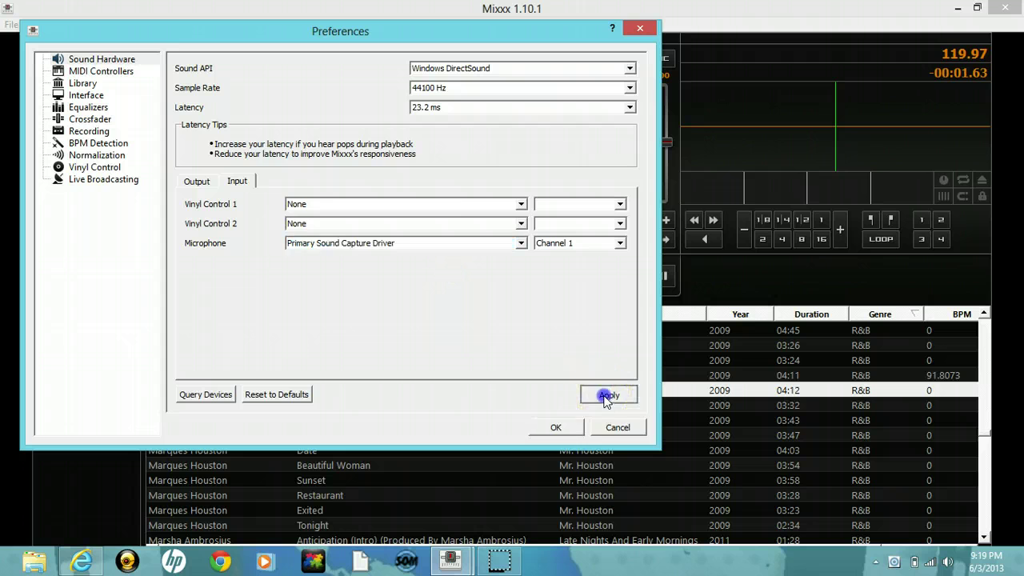
pyautogui.click(569, 428)
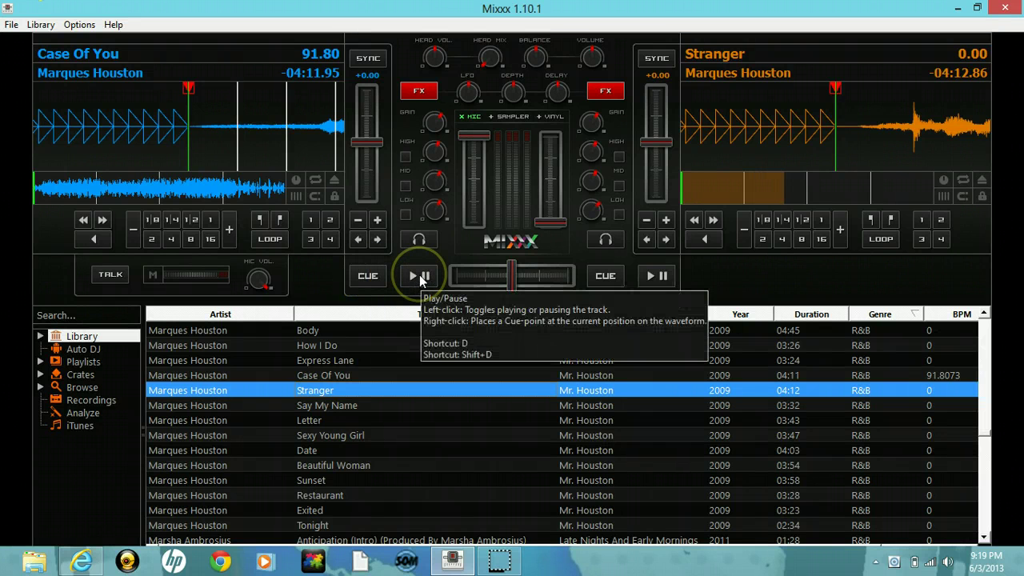
# Step: Start Case Of You playing on deck 1 and adjust the system volume
pyautogui.click(468, 118)
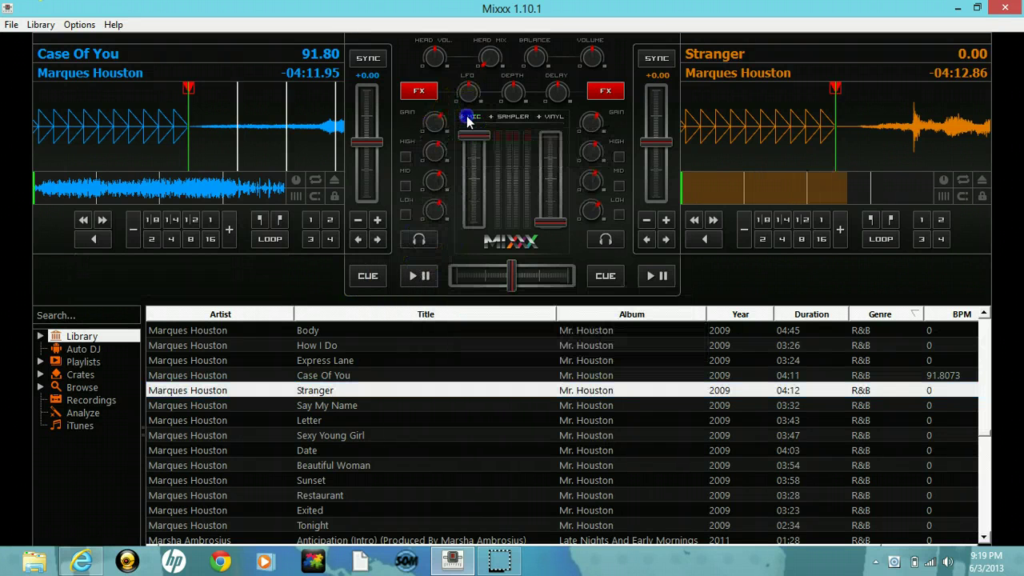
pyautogui.click(423, 276)
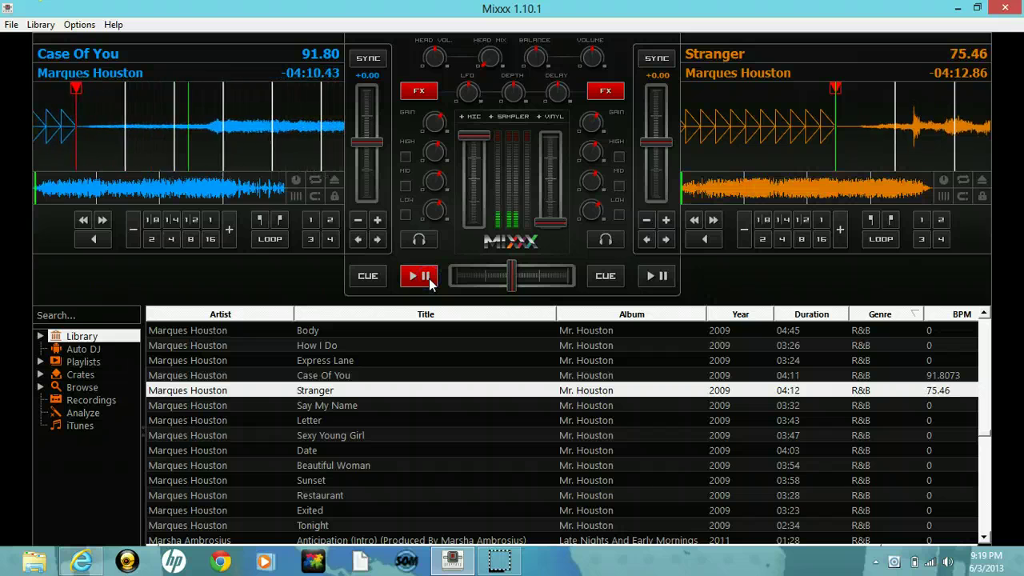
pyautogui.press('XF86AudioRaiseVolume')
pyautogui.press('XF86AudioLowerVolume')
pyautogui.press('XF86AudioLowerVolume')
pyautogui.press('XF86AudioLowerVolume')
pyautogui.press('XF86AudioLowerVolume')
pyautogui.press('XF86AudioLowerVolume')
pyautogui.press('XF86AudioLowerVolume')
pyautogui.press('XF86AudioLowerVolume')
pyautogui.press('XF86AudioLowerVolume')
pyautogui.press('XF86AudioLowerVolume')
pyautogui.press('XF86AudioLowerVolume')
pyautogui.press('XF86AudioLowerVolume')
pyautogui.press('XF86AudioLowerVolume')
pyautogui.press('XF86AudioLowerVolume')
pyautogui.press('XF86AudioLowerVolume')
pyautogui.press('XF86AudioLowerVolume')
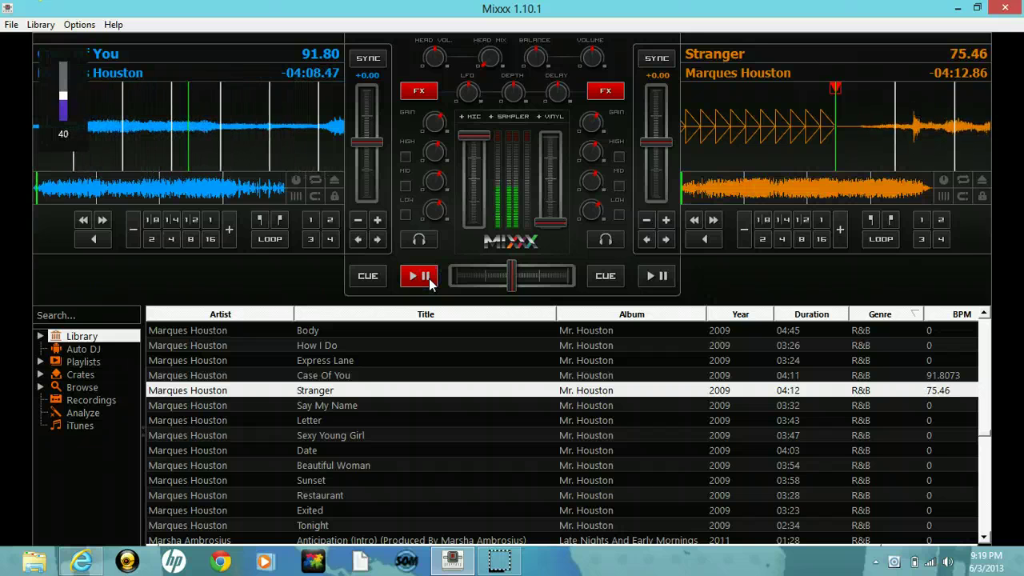
pyautogui.press('XF86AudioRaiseVolume')
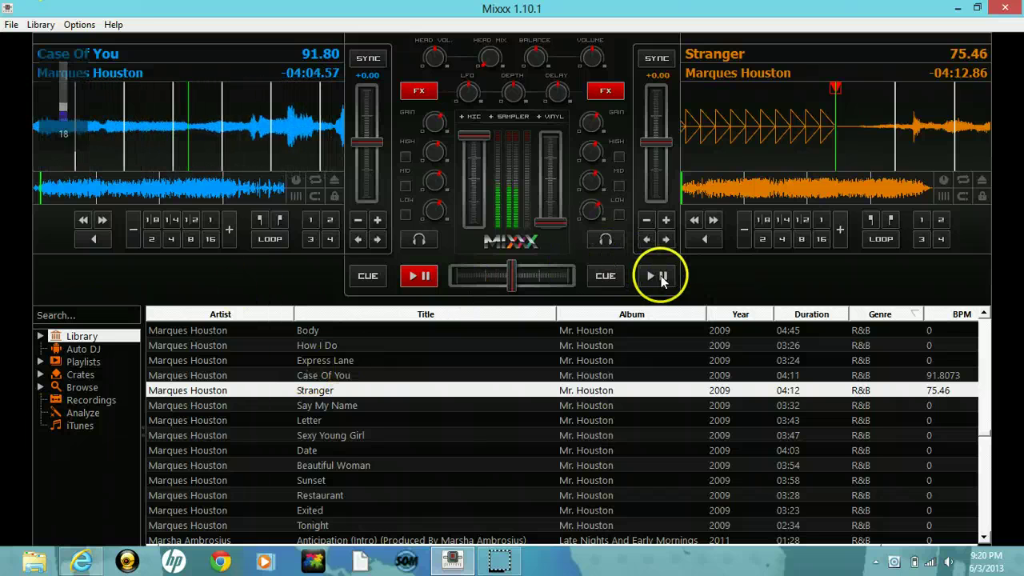
# Step: Jump deck 1 to about two seconds before its end, then briefly preview Stranger on deck 2
pyautogui.click(275, 191)
pyautogui.click(283, 193)
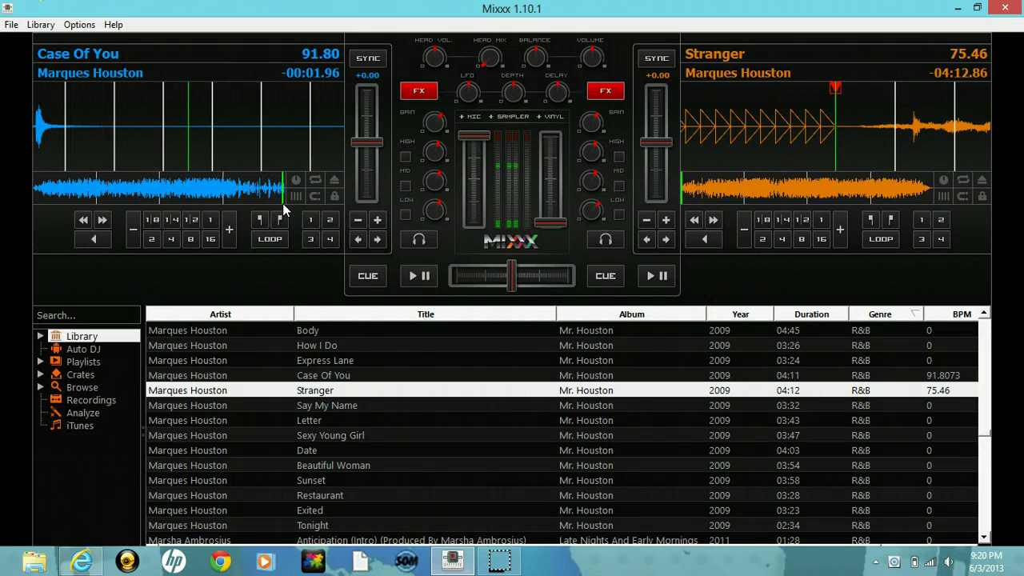
pyautogui.click(659, 276)
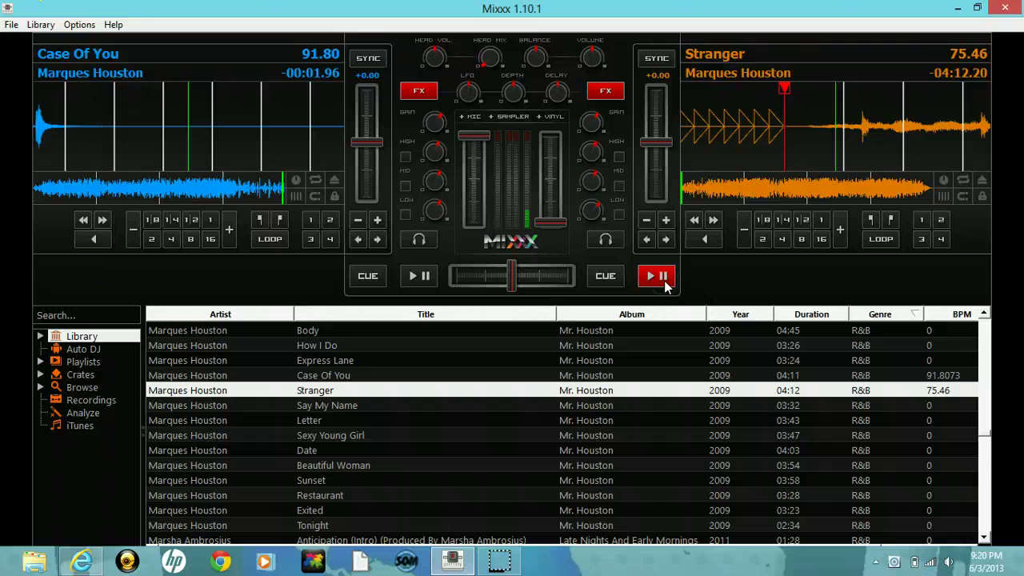
pyautogui.click(661, 285)
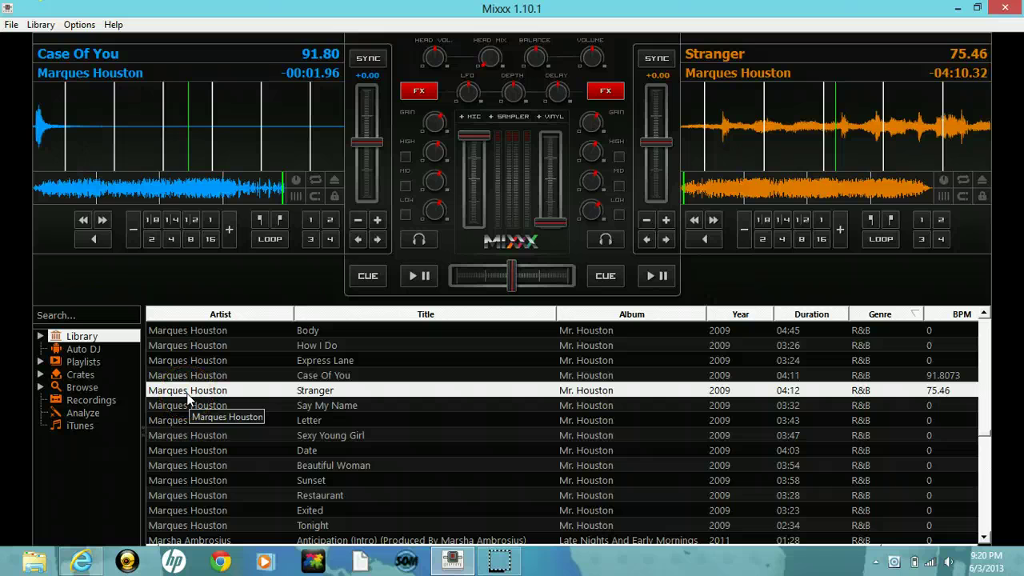
# Step: Queue Stranger first, then Case Of You, in Auto DJ from their right-click menus
pyautogui.rightClick(311, 391)
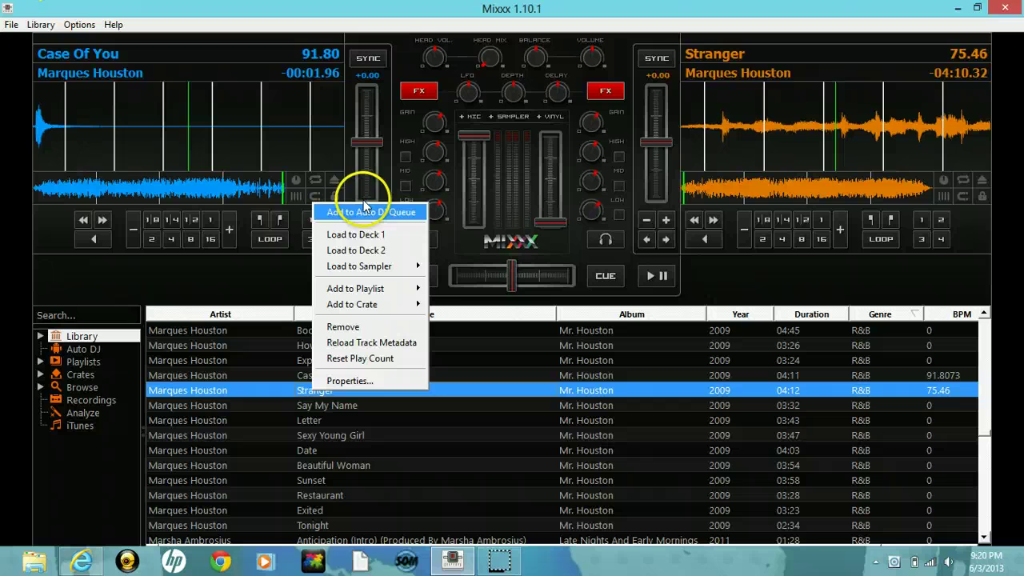
pyautogui.click(367, 212)
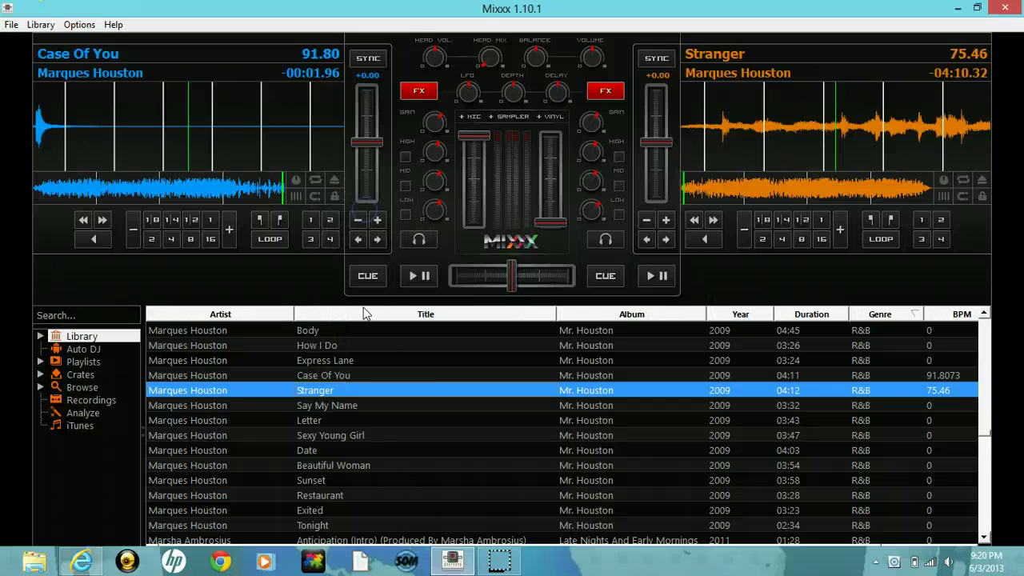
pyautogui.rightClick(323, 379)
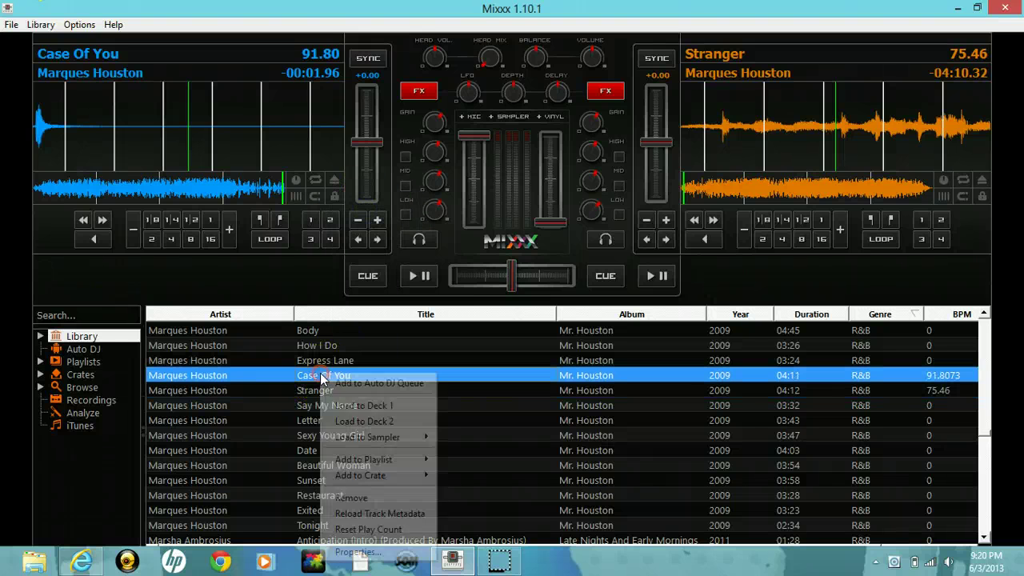
pyautogui.click(350, 387)
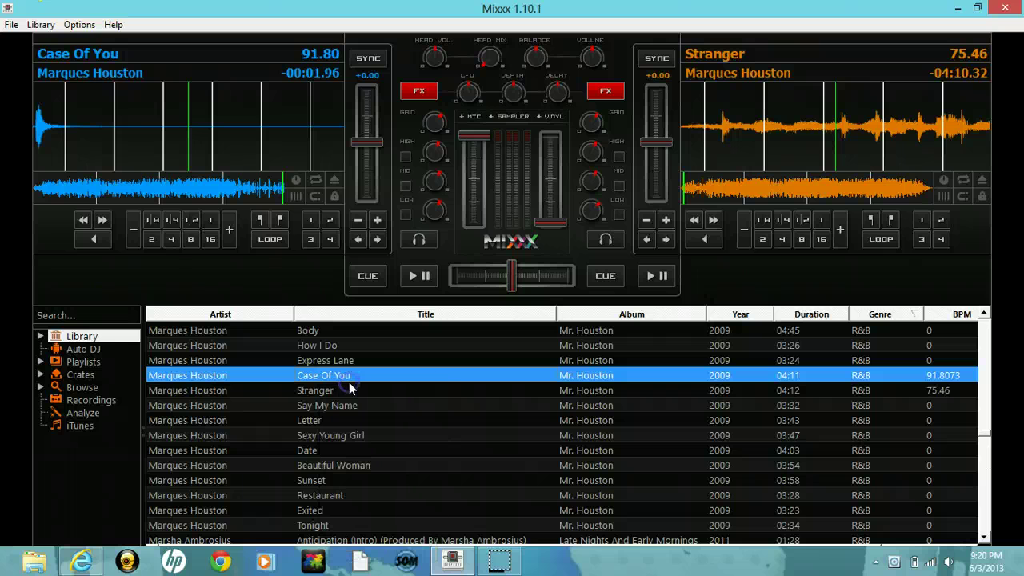
# Step: Switch to the Auto DJ view and enable Auto DJ to start the queue
pyautogui.click(73, 349)
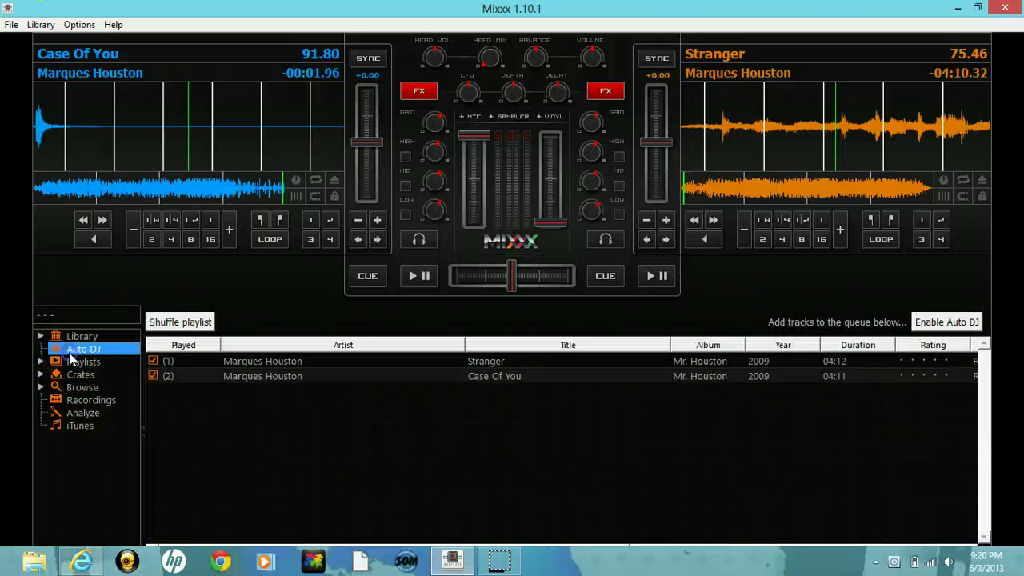
pyautogui.click(932, 328)
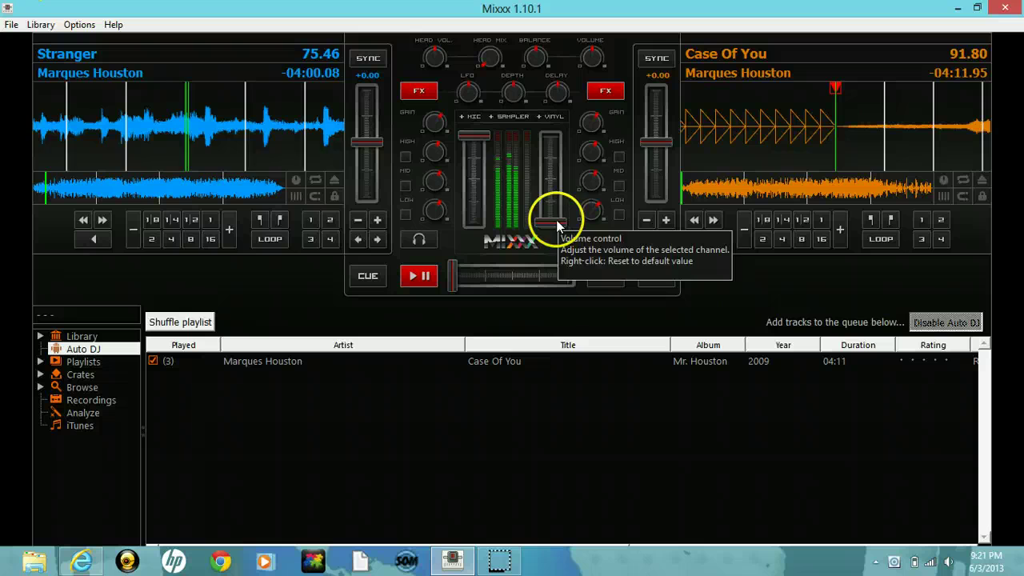
# Step: Raise deck 2's volume to full and seek Stranger near its end to trigger the crossfade
pyautogui.moveTo(559, 221); pyautogui.dragTo(566, 150)
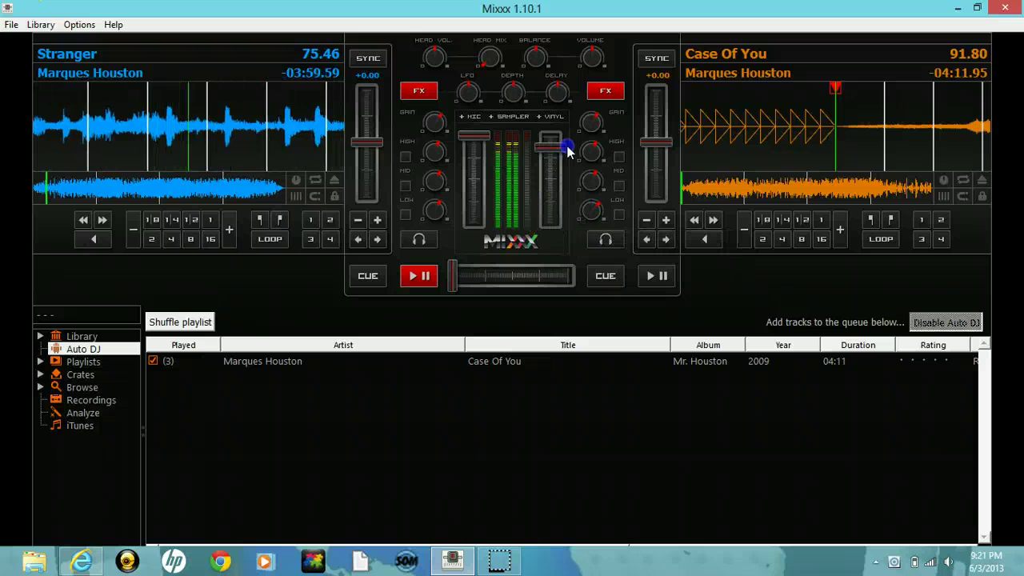
pyautogui.click(261, 191)
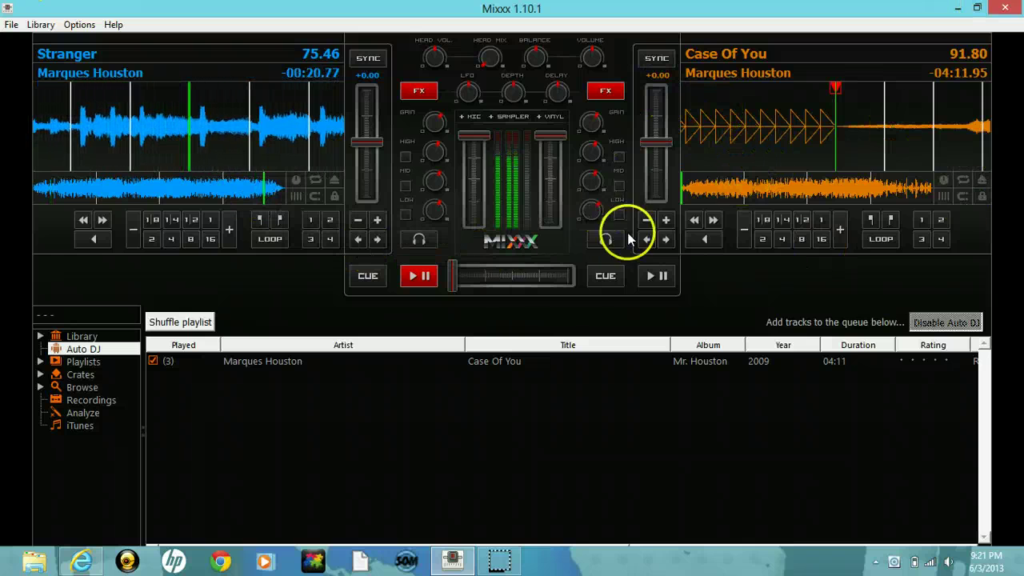
pyautogui.click(269, 191)
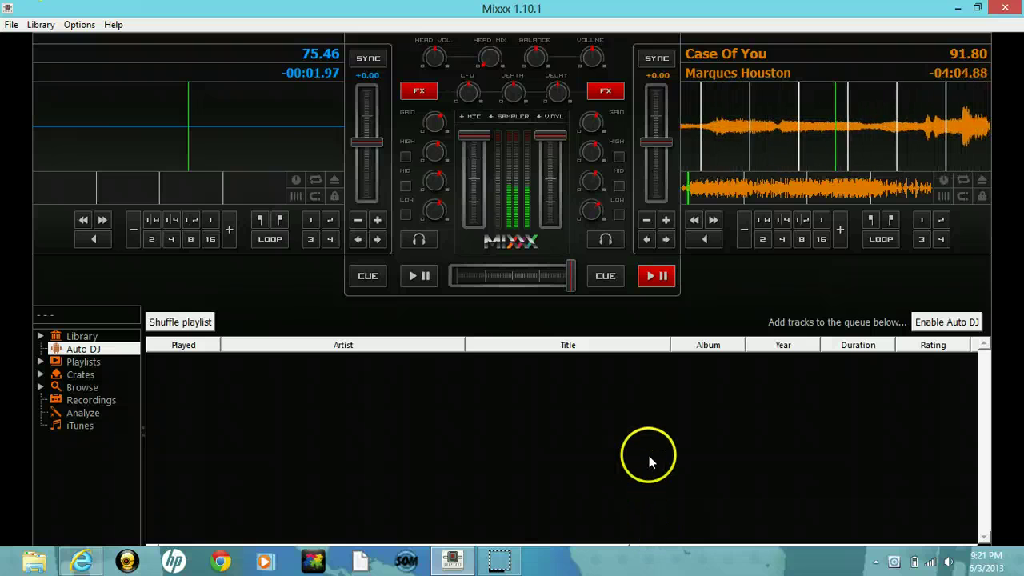
# Step: Pause Case Of You on deck 2 at -04:02.37 and switch back to the Library view
pyautogui.click(654, 276)
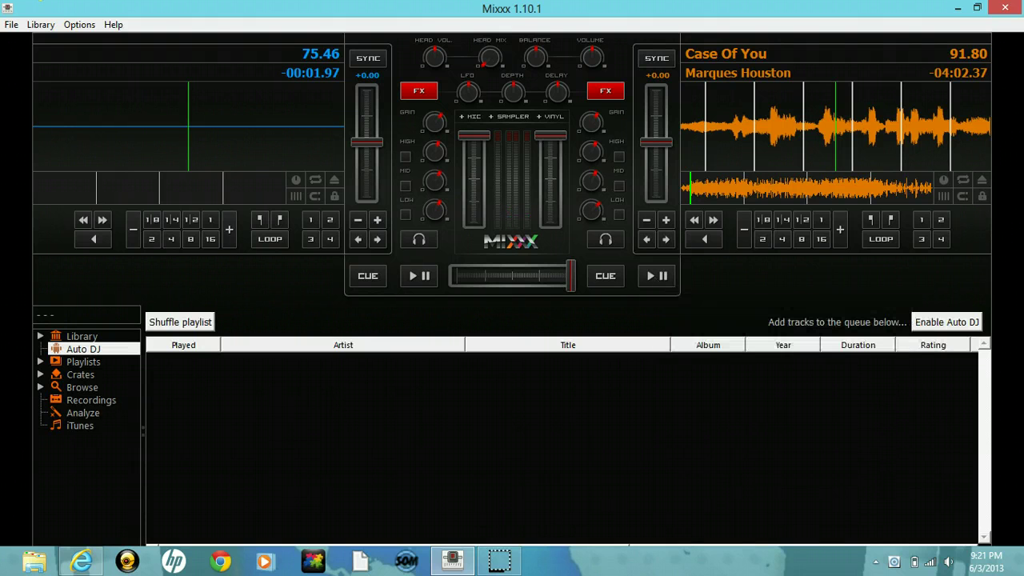
pyautogui.click(79, 337)
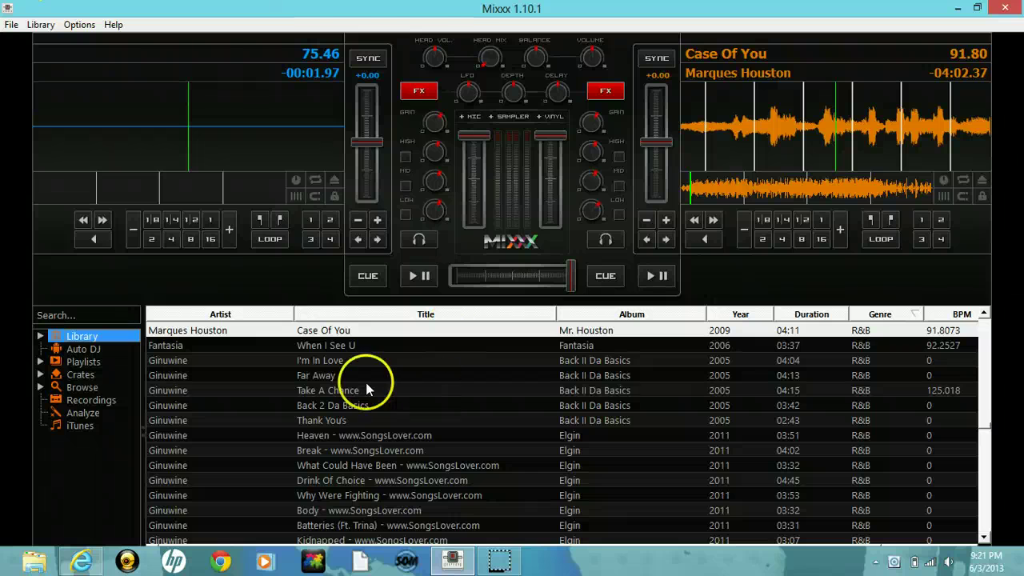
# Step: Show Recordings and widen the Filename column to display names like G.M.I mixtape Master.mp3
pyautogui.click(100, 400)
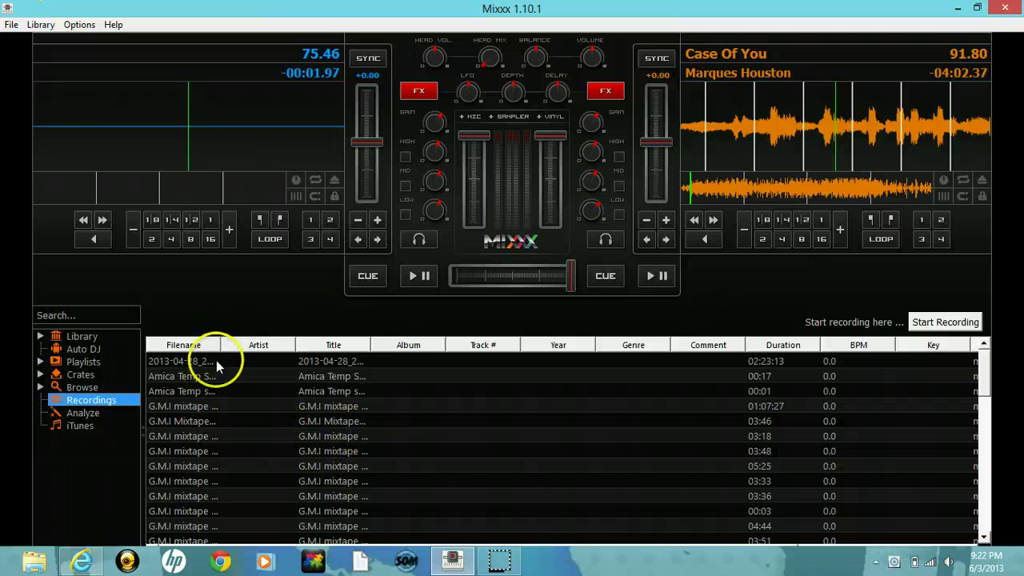
pyautogui.click(239, 343)
pyautogui.moveTo(238, 342); pyautogui.dragTo(266, 395)
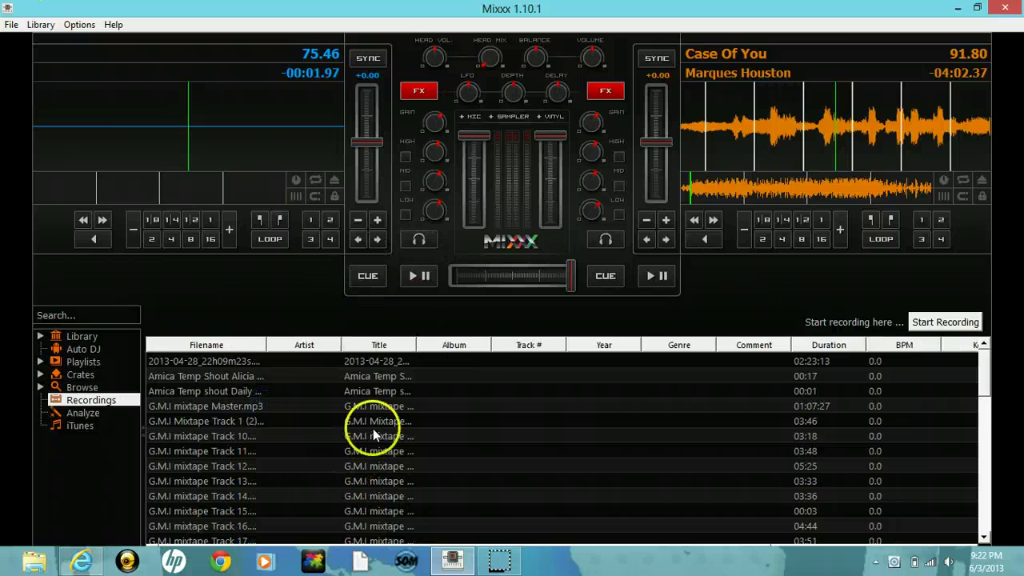